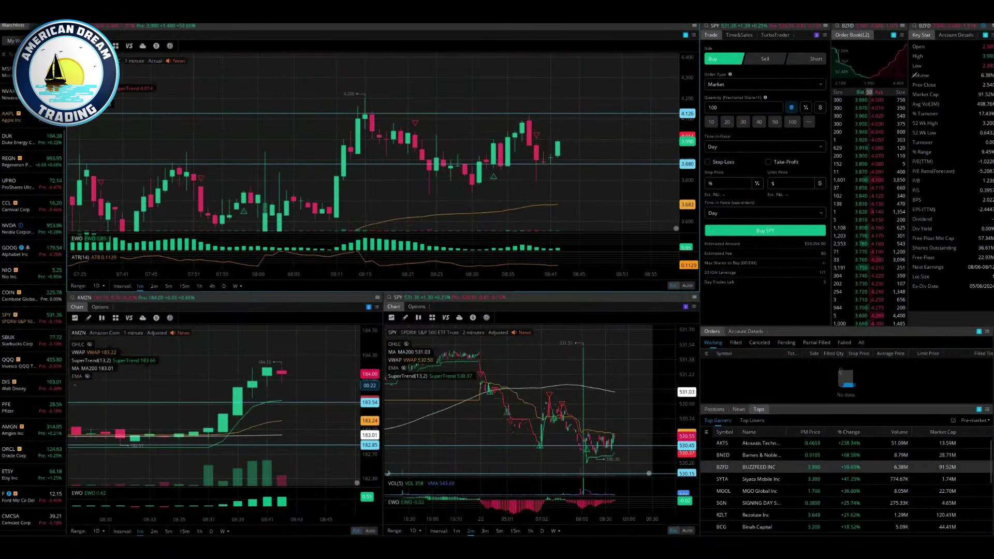
# Step: Underline the Volume row in BZFD's key statistics and draw an arrow pointing at it
pyautogui.moveTo(993, 78)
pyautogui.mouseDown()
pyautogui.moveTo(984, 68)
pyautogui.moveTo(918, 69)
pyautogui.moveTo(903, 81)
pyautogui.mouseUp()
pyautogui.moveTo(694, 92)
pyautogui.mouseDown()
pyautogui.moveTo(899, 70)
pyautogui.moveTo(894, 62)
pyautogui.moveTo(874, 84)
pyautogui.mouseUp()
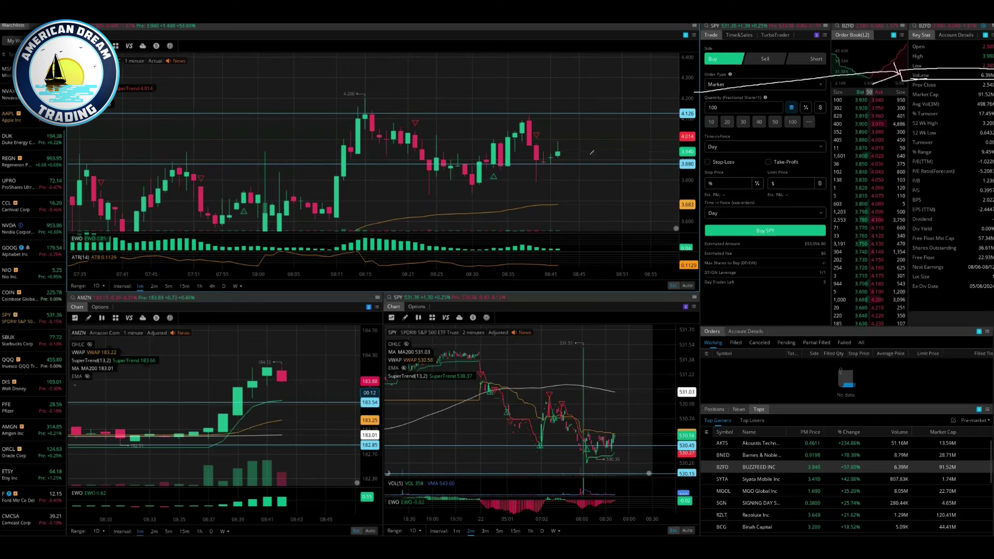
# Step: Trace the 3.880 and 4.126 levels on the BZFD chart and circle the price label at the lower level
pyautogui.moveTo(462, 166); pyautogui.dragTo(681, 163)
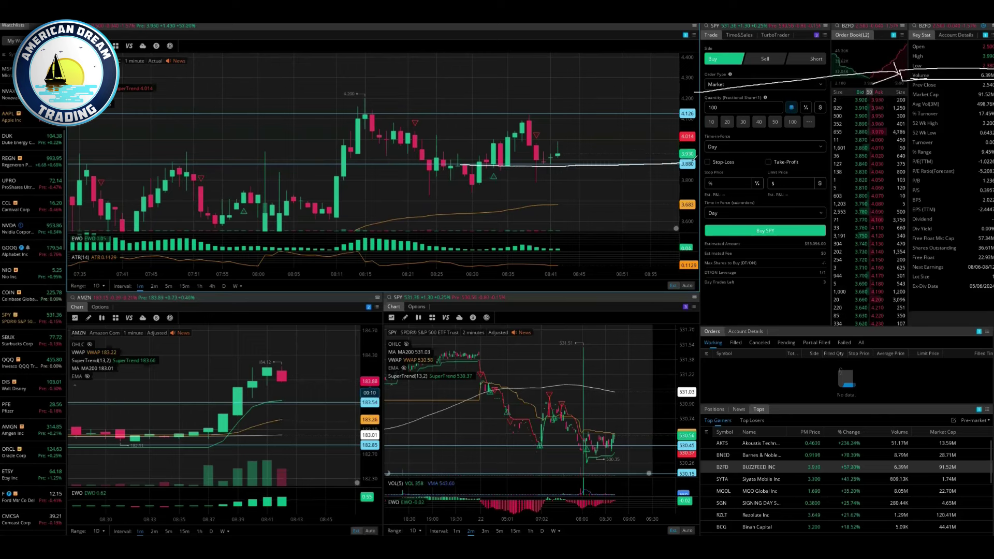
pyautogui.moveTo(355, 115); pyautogui.dragTo(708, 108)
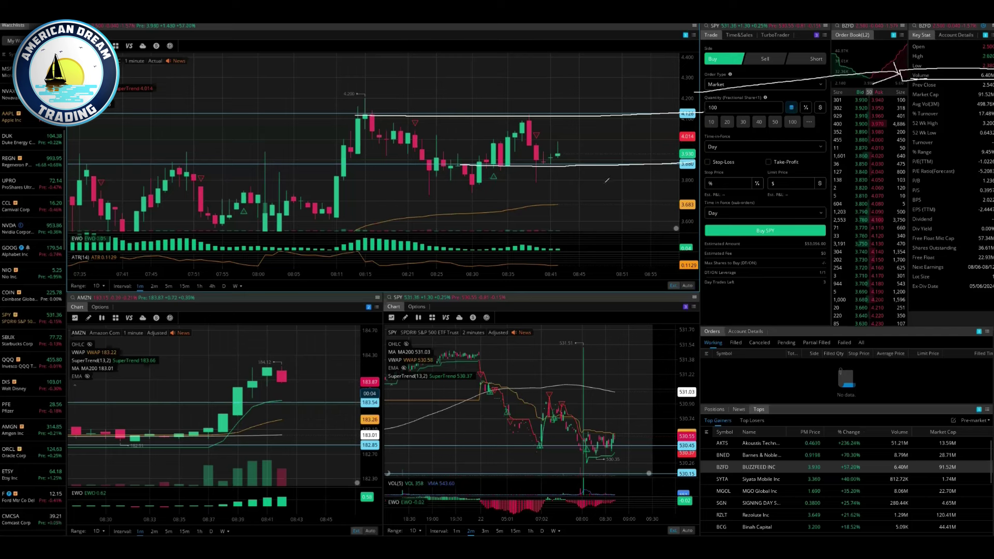
pyautogui.moveTo(702, 150)
pyautogui.mouseDown()
pyautogui.moveTo(674, 152)
pyautogui.moveTo(698, 165)
pyautogui.moveTo(675, 150)
pyautogui.mouseUp()
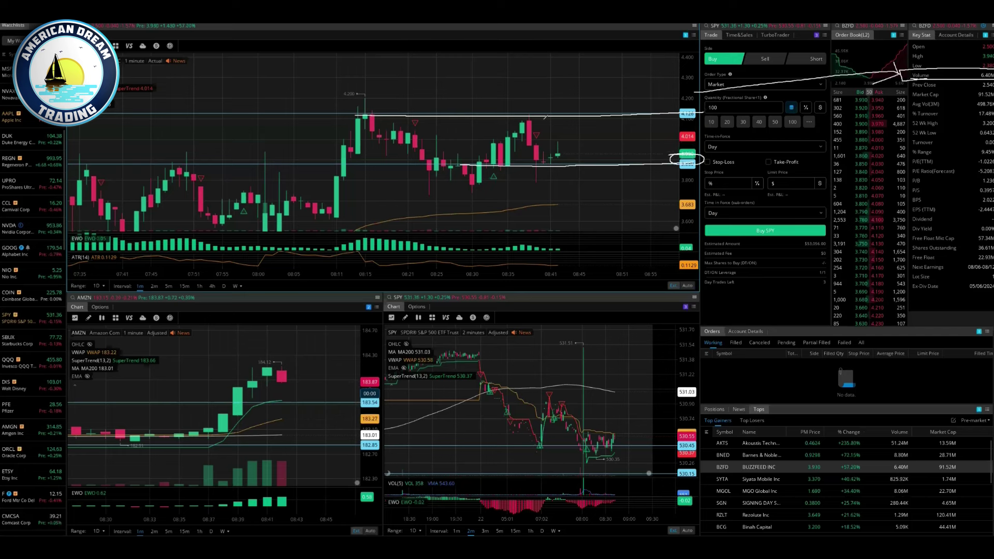
# Step: Draw a flat oval just below the 4.126 level and mark an X beside it
pyautogui.moveTo(562, 118)
pyautogui.mouseDown()
pyautogui.moveTo(575, 122)
pyautogui.moveTo(541, 126)
pyautogui.moveTo(555, 116)
pyautogui.mouseUp()
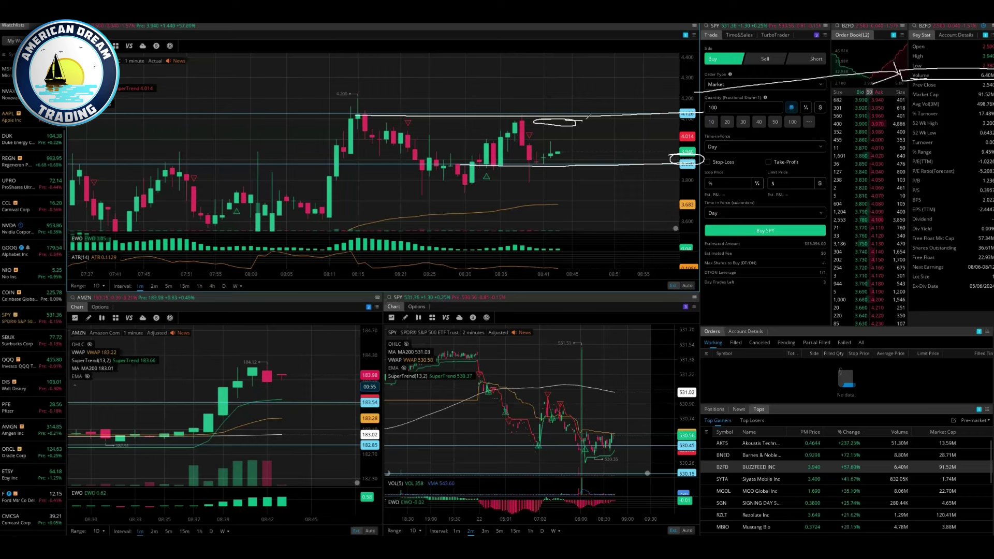
pyautogui.moveTo(584, 120); pyautogui.dragTo(579, 135)
pyautogui.moveTo(580, 129); pyautogui.dragTo(593, 135)
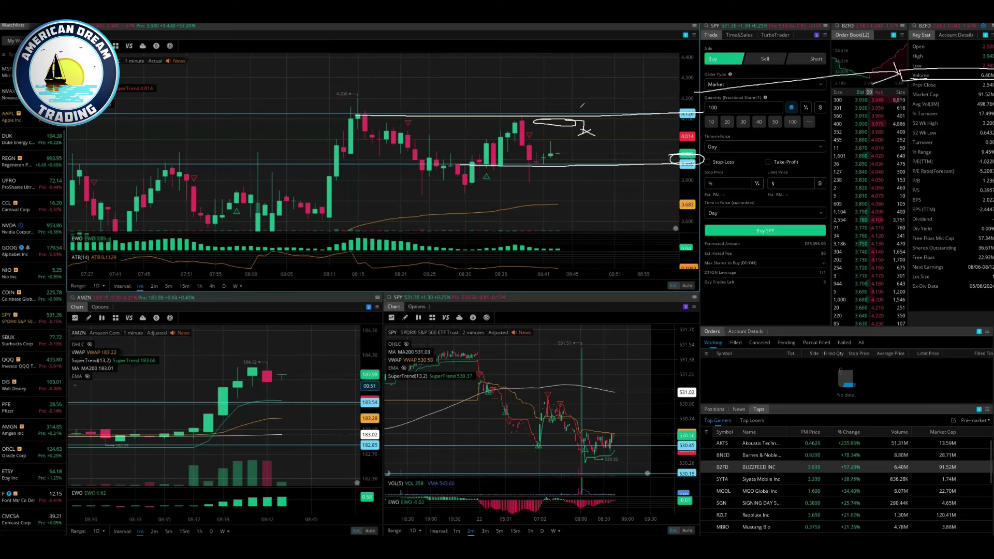
# Step: Draw an upward arrow above the 4.126 level and circle the top bids and the ask side in the order book
pyautogui.moveTo(578, 110); pyautogui.dragTo(578, 60)
pyautogui.moveTo(572, 67); pyautogui.dragTo(592, 65)
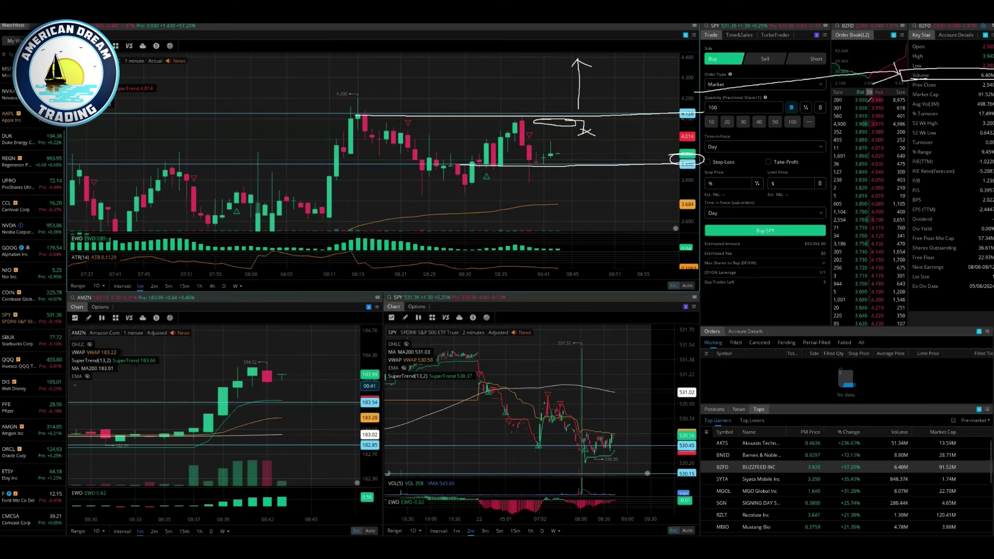
pyautogui.moveTo(868, 98)
pyautogui.mouseDown()
pyautogui.moveTo(881, 204)
pyautogui.moveTo(932, 222)
pyautogui.moveTo(882, 82)
pyautogui.moveTo(855, 115)
pyautogui.moveTo(883, 129)
pyautogui.moveTo(830, 122)
pyautogui.mouseUp()
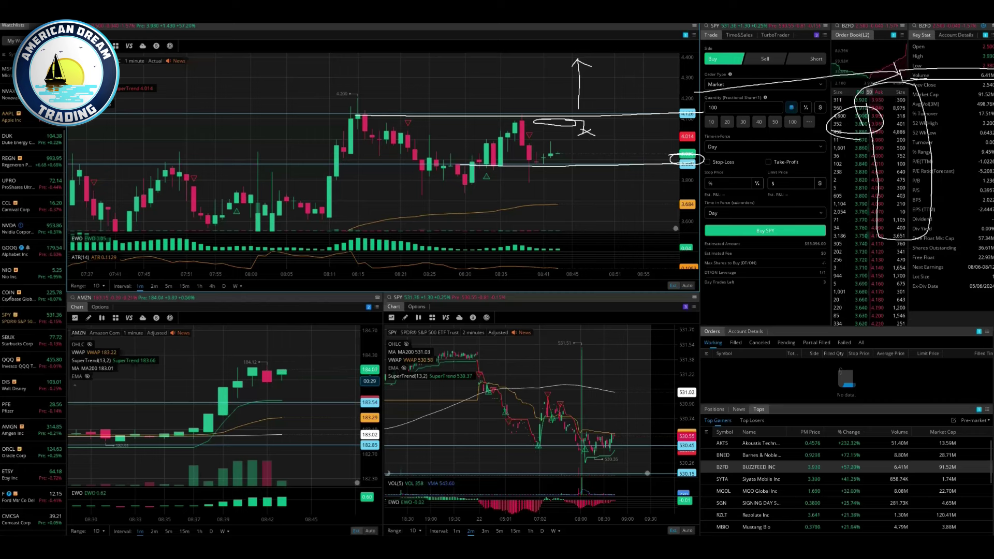
# Step: Clear the annotations, mark the latest small-bodied candles with a circle and arrows, and sketch a long-upper-wick candle with a downward arrow
pyautogui.press('e')
pyautogui.moveTo(552, 139)
pyautogui.mouseDown()
pyautogui.moveTo(544, 145)
pyautogui.moveTo(554, 156)
pyautogui.moveTo(546, 139)
pyautogui.moveTo(572, 116)
pyautogui.moveTo(566, 142)
pyautogui.moveTo(625, 164)
pyautogui.mouseUp()
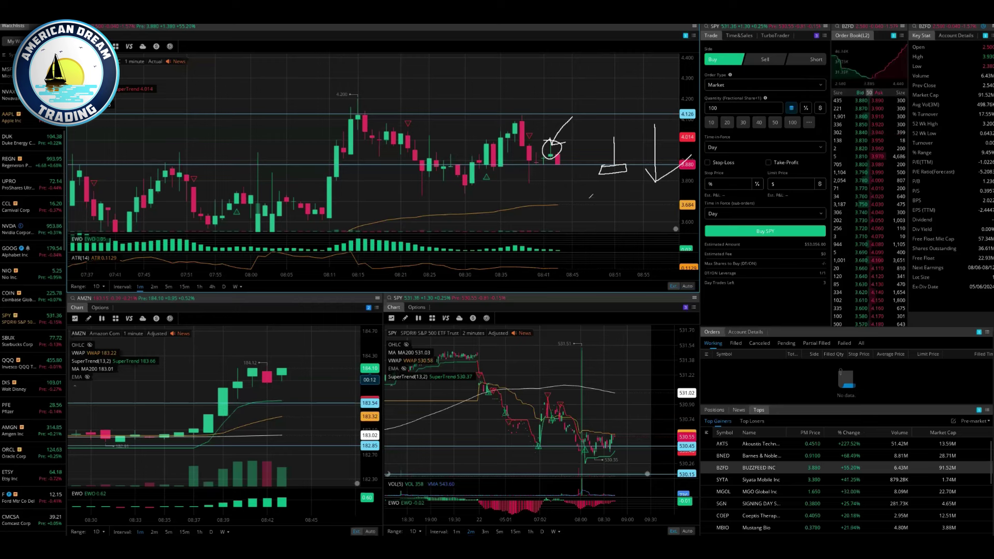
pyautogui.moveTo(555, 204)
pyautogui.mouseDown()
pyautogui.moveTo(563, 217)
pyautogui.moveTo(529, 175)
pyautogui.moveTo(547, 177)
pyautogui.mouseUp()
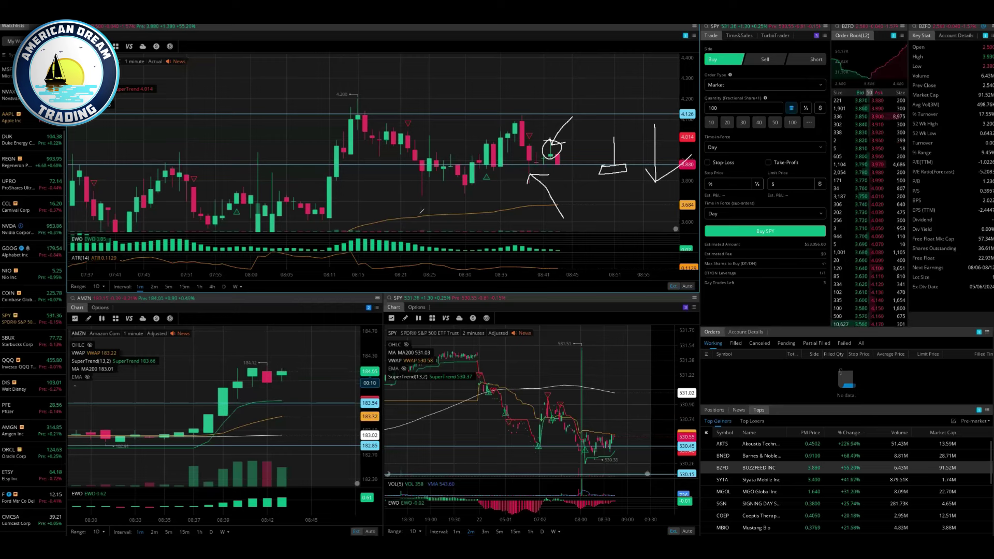
# Step: Draw arrows pointing at the upper and lower wicks of the BZFD candle near 08:25
pyautogui.moveTo(440, 219); pyautogui.dragTo(426, 188)
pyautogui.moveTo(424, 194); pyautogui.dragTo(442, 193)
pyautogui.moveTo(450, 123)
pyautogui.mouseDown()
pyautogui.moveTo(433, 142)
pyautogui.moveTo(444, 143)
pyautogui.mouseUp()
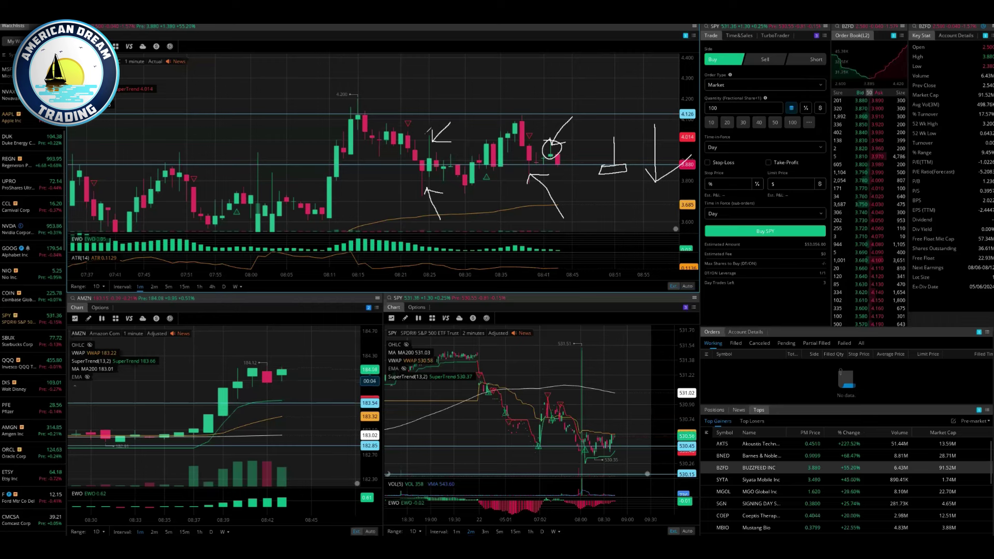
pyautogui.moveTo(425, 133); pyautogui.dragTo(426, 147)
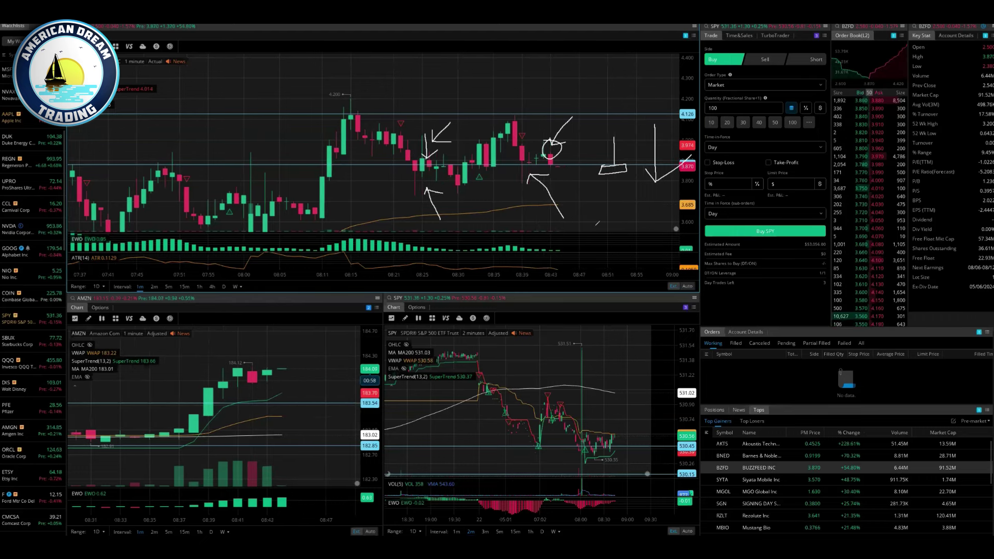
# Step: Circle the long-wick candles near 07:51, 08:03 and 08:38, and handwrite "Doji" above the earliest ones
pyautogui.moveTo(524, 151)
pyautogui.mouseDown()
pyautogui.moveTo(512, 167)
pyautogui.moveTo(535, 170)
pyautogui.moveTo(515, 155)
pyautogui.mouseUp()
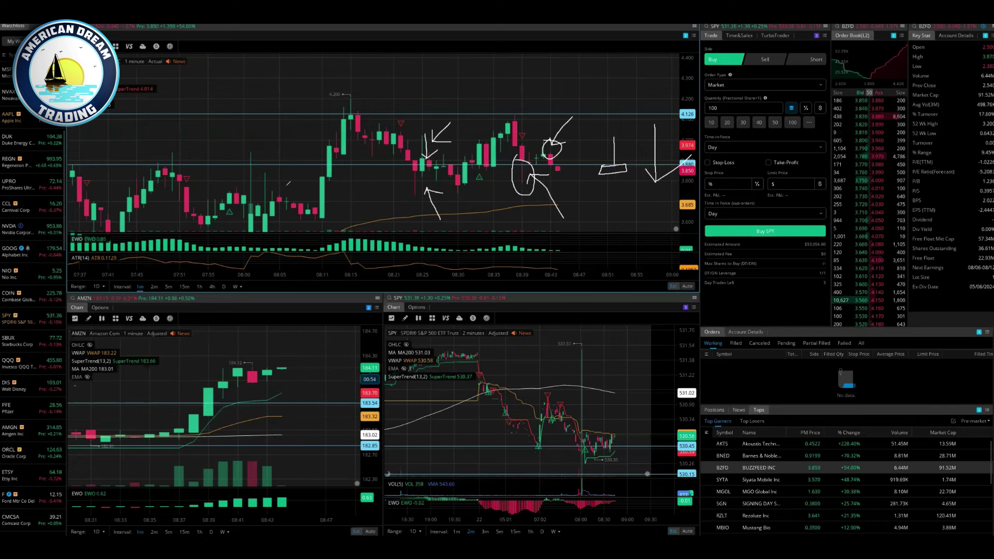
pyautogui.moveTo(269, 166); pyautogui.dragTo(261, 177)
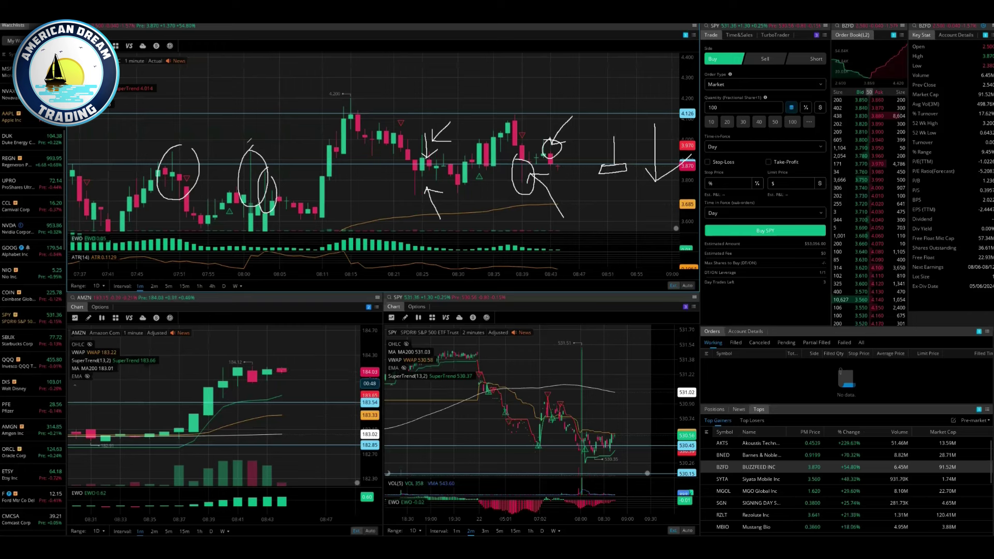
pyautogui.moveTo(185, 118)
pyautogui.mouseDown()
pyautogui.moveTo(202, 143)
pyautogui.moveTo(227, 110)
pyautogui.moveTo(237, 120)
pyautogui.moveTo(257, 115)
pyautogui.mouseUp()
pyautogui.moveTo(262, 117); pyautogui.dragTo(265, 115)
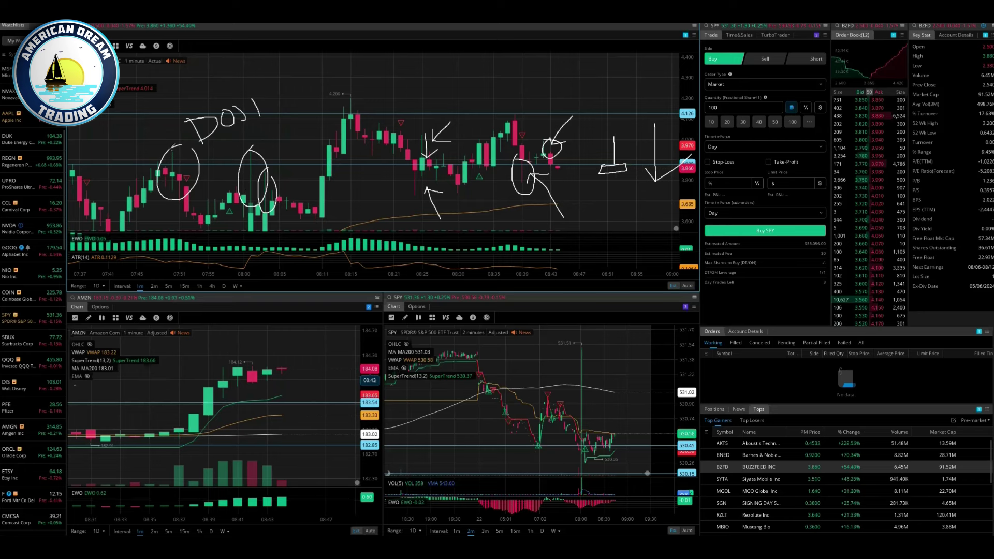
pyautogui.moveTo(174, 145); pyautogui.dragTo(158, 174)
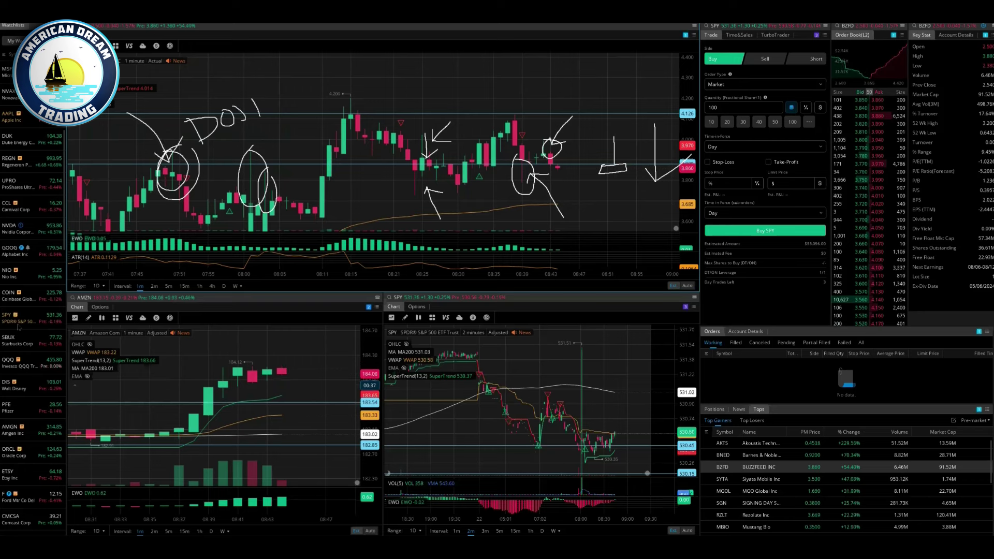
# Step: Clear the annotations, then mark the rise into the 07:51 doji with a line, a circle and an arrow at its upper wick
pyautogui.press('e')
pyautogui.moveTo(109, 233)
pyautogui.mouseDown()
pyautogui.moveTo(157, 169)
pyautogui.moveTo(168, 192)
pyautogui.moveTo(211, 130)
pyautogui.mouseUp()
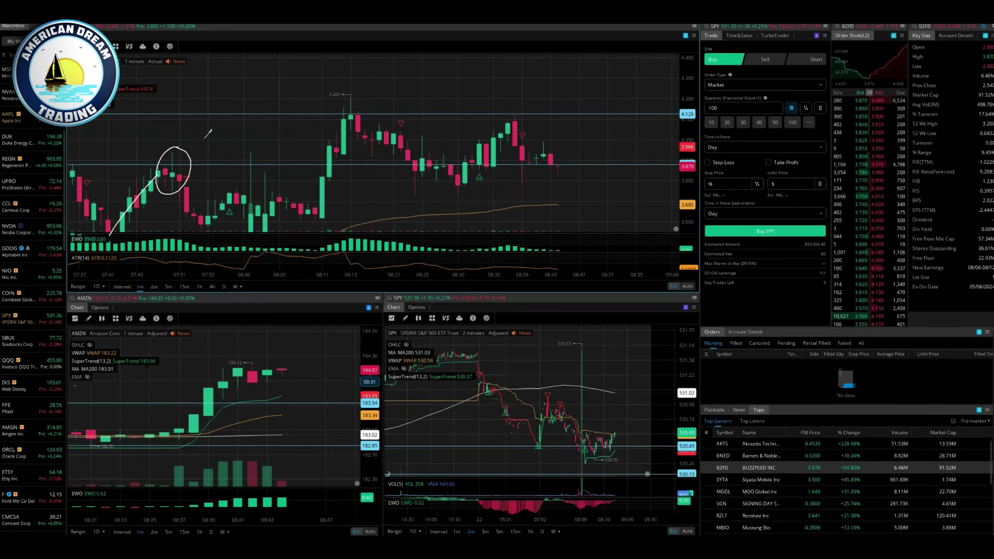
pyautogui.moveTo(176, 159); pyautogui.dragTo(176, 150)
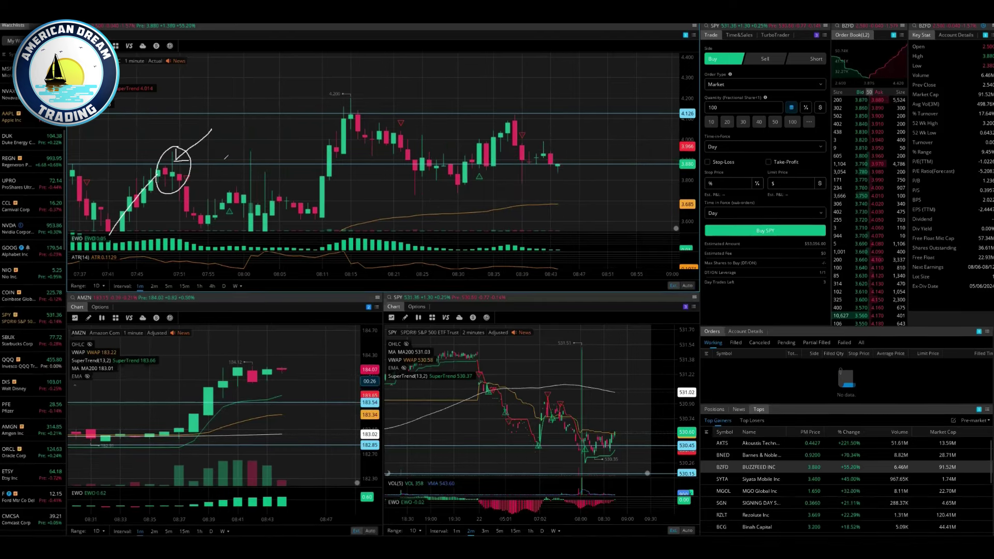
# Step: Sketch a large example doji with upper and lower wicks below the latest candles, and point an arrow at each wick
pyautogui.moveTo(593, 205)
pyautogui.mouseDown()
pyautogui.moveTo(594, 243)
pyautogui.moveTo(582, 243)
pyautogui.moveTo(577, 261)
pyautogui.moveTo(590, 243)
pyautogui.moveTo(599, 294)
pyautogui.mouseUp()
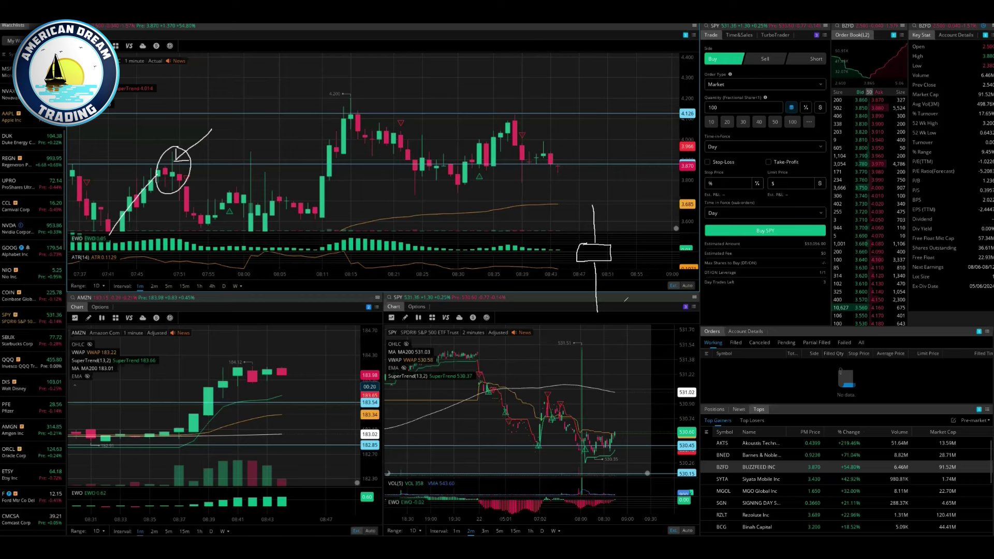
pyautogui.moveTo(608, 220)
pyautogui.mouseDown()
pyautogui.moveTo(636, 193)
pyautogui.moveTo(619, 221)
pyautogui.mouseUp()
pyautogui.moveTo(634, 318)
pyautogui.mouseDown()
pyautogui.moveTo(605, 277)
pyautogui.moveTo(641, 281)
pyautogui.mouseUp()
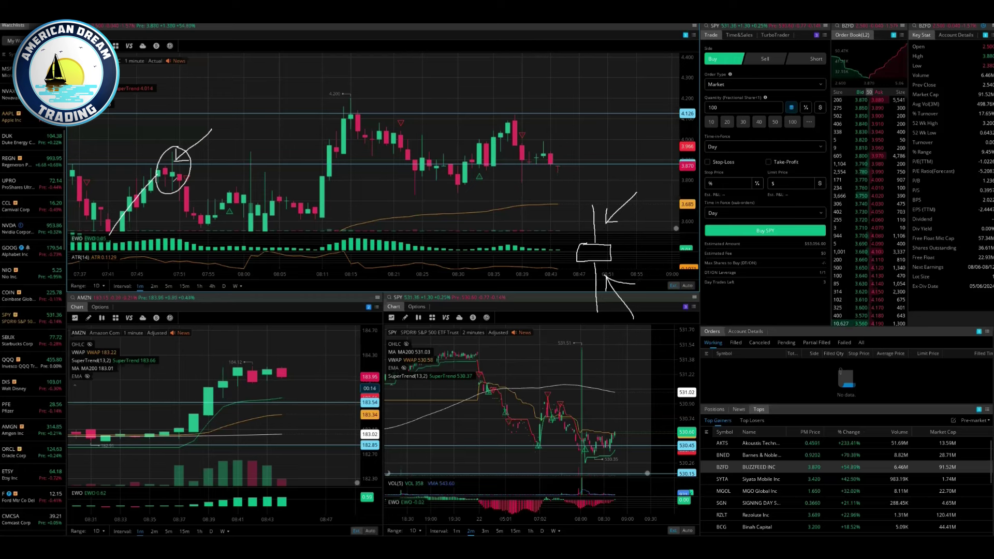
# Step: Circle the 1m interval, point an arrow at the 07:51 doji, and draw a downward arrow along the drop following it
pyautogui.moveTo(146, 274)
pyautogui.mouseDown()
pyautogui.moveTo(131, 285)
pyautogui.moveTo(149, 276)
pyautogui.moveTo(131, 229)
pyautogui.mouseUp()
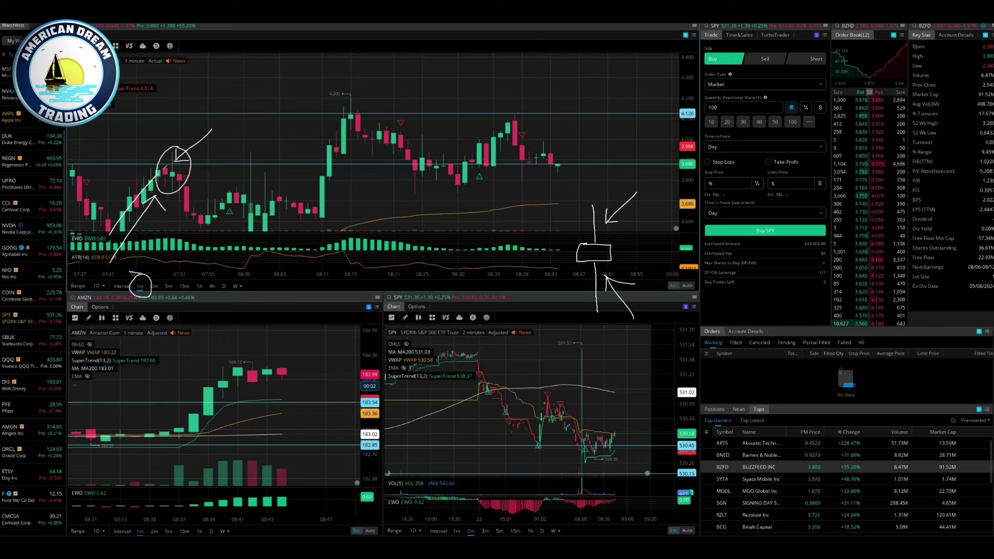
pyautogui.moveTo(176, 166); pyautogui.dragTo(208, 224)
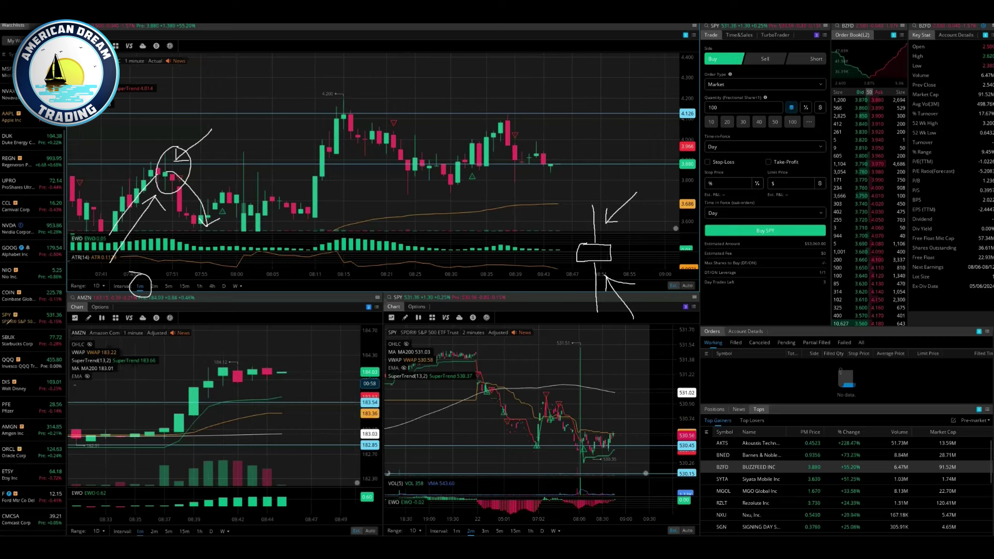
# Step: Clear the annotations and redraw the 07:51 reversal with an upward arrow, a circled doji, a level line and a downward arrow
pyautogui.press('e')
pyautogui.moveTo(93, 247); pyautogui.dragTo(158, 172)
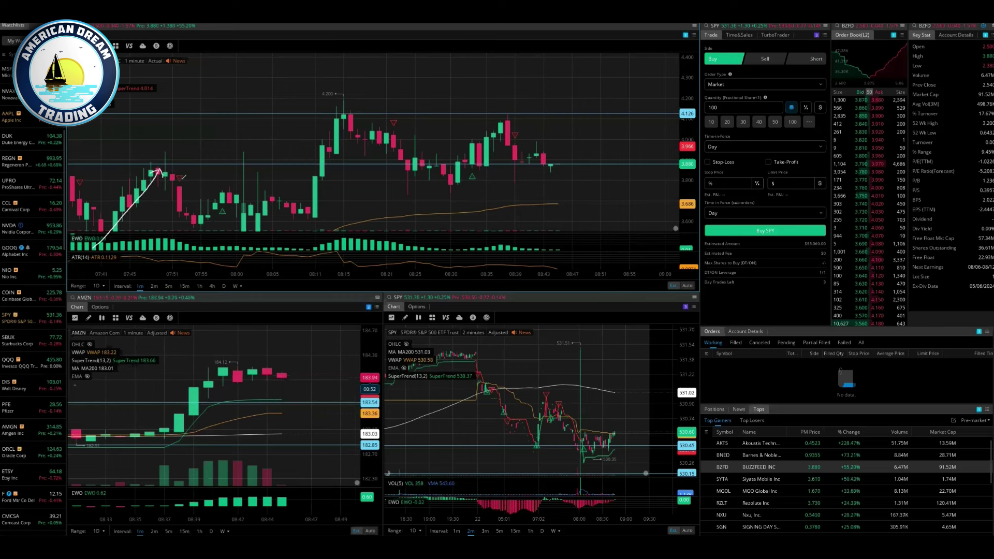
pyautogui.moveTo(171, 144)
pyautogui.mouseDown()
pyautogui.moveTo(153, 171)
pyautogui.moveTo(174, 187)
pyautogui.moveTo(167, 149)
pyautogui.moveTo(222, 163)
pyautogui.mouseUp()
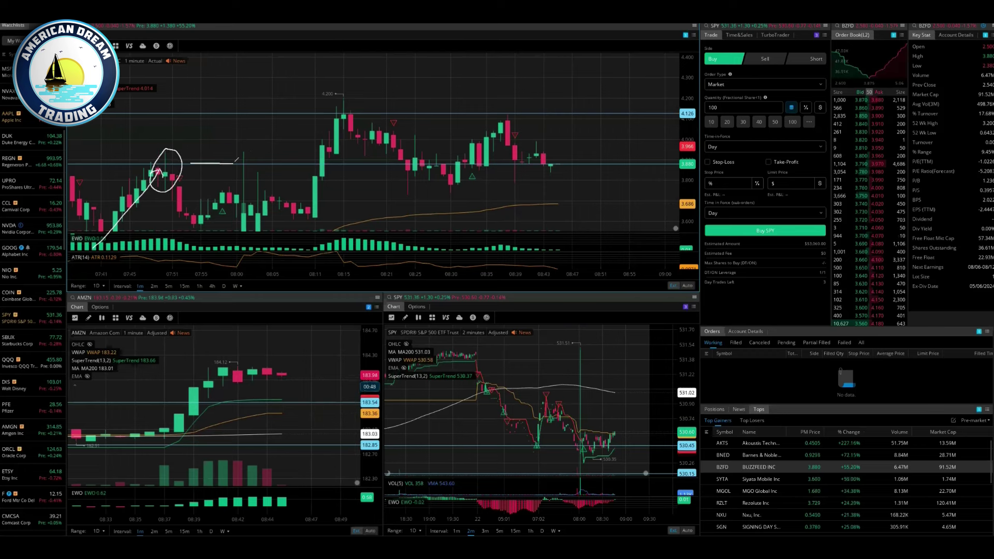
pyautogui.moveTo(157, 172)
pyautogui.mouseDown()
pyautogui.moveTo(180, 176)
pyautogui.moveTo(201, 239)
pyautogui.moveTo(221, 221)
pyautogui.mouseUp()
# Step: Handwrite "Doji - Reversal" across the lower part of the BZFD chart
pyautogui.moveTo(391, 236); pyautogui.dragTo(413, 290)
pyautogui.moveTo(443, 254)
pyautogui.mouseDown()
pyautogui.moveTo(460, 286)
pyautogui.moveTo(489, 247)
pyautogui.moveTo(481, 236)
pyautogui.mouseUp()
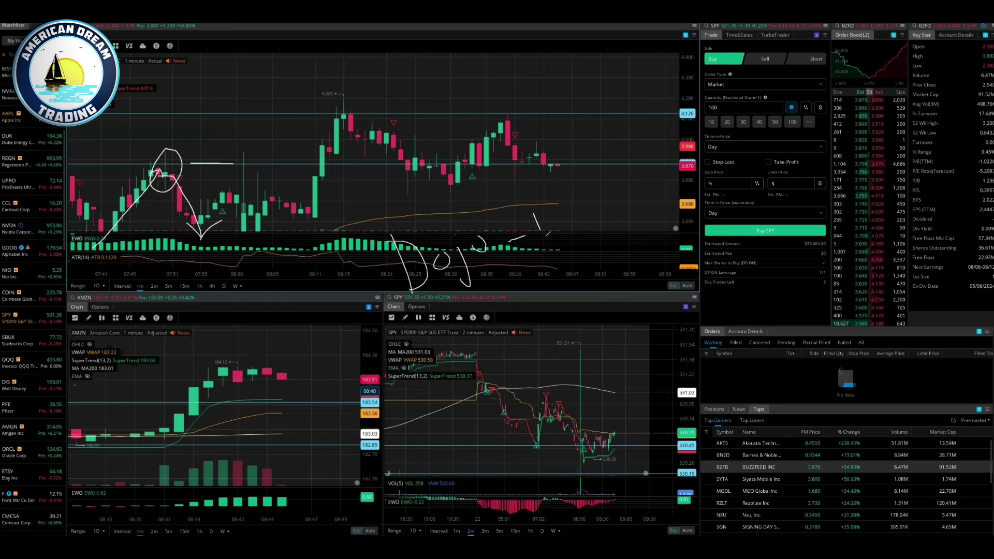
pyautogui.moveTo(546, 236); pyautogui.dragTo(553, 252)
pyautogui.moveTo(537, 220); pyautogui.dragTo(564, 242)
pyautogui.moveTo(568, 233)
pyautogui.mouseDown()
pyautogui.moveTo(582, 236)
pyautogui.moveTo(602, 217)
pyautogui.mouseUp()
pyautogui.moveTo(606, 225); pyautogui.dragTo(618, 224)
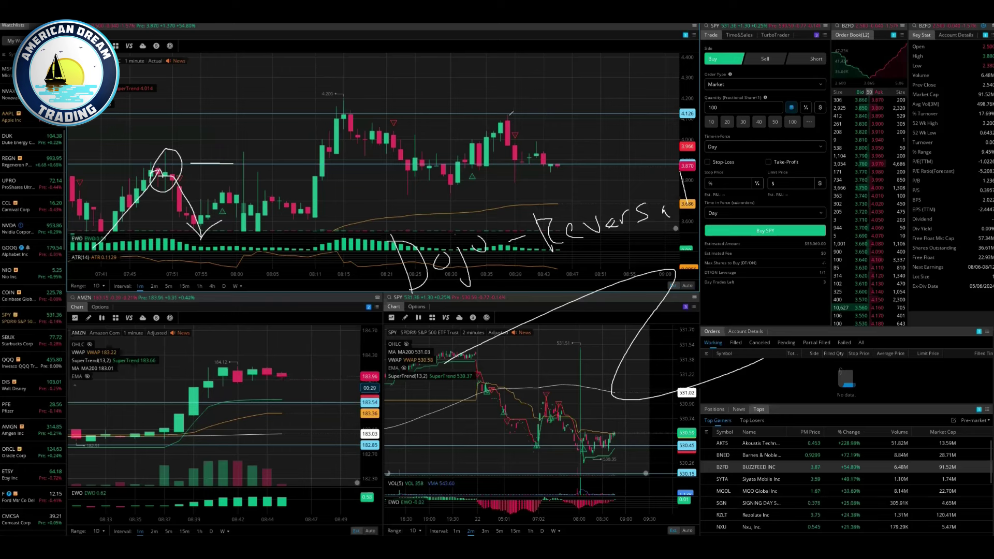
# Step: Mark the reversal at the last swing high near 4.126 with an upper wick, a circle, an upward arrow and a downward arrow
pyautogui.moveTo(507, 118)
pyautogui.mouseDown()
pyautogui.moveTo(510, 94)
pyautogui.moveTo(524, 91)
pyautogui.mouseUp()
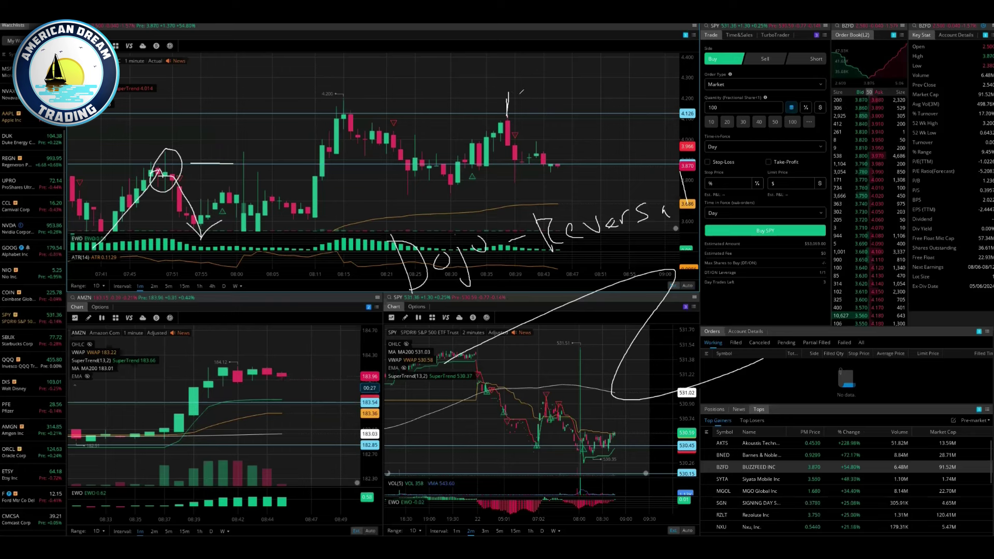
pyautogui.moveTo(433, 211); pyautogui.dragTo(505, 124)
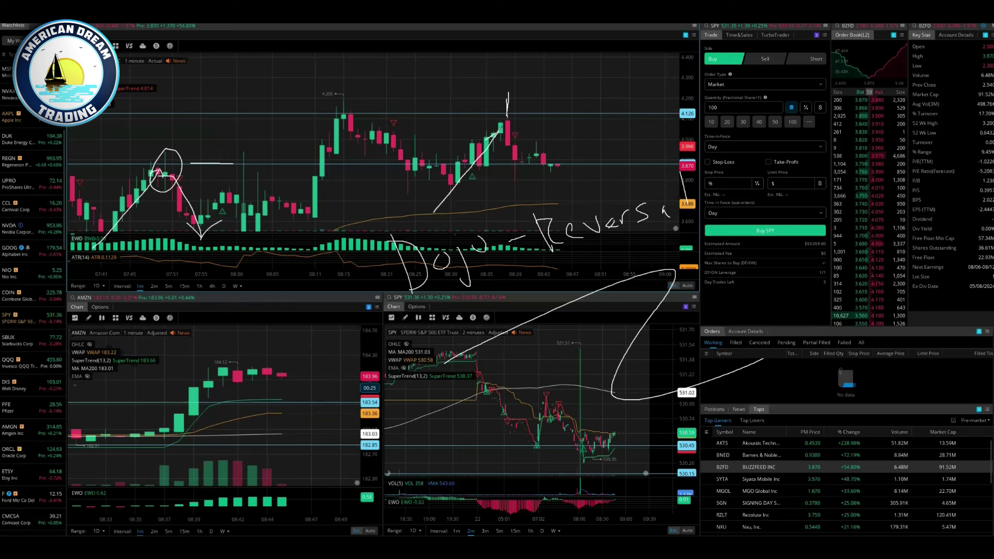
pyautogui.moveTo(513, 81)
pyautogui.mouseDown()
pyautogui.moveTo(517, 128)
pyautogui.moveTo(518, 87)
pyautogui.moveTo(570, 214)
pyautogui.mouseUp()
pyautogui.moveTo(546, 190)
pyautogui.mouseDown()
pyautogui.moveTo(573, 203)
pyautogui.moveTo(581, 176)
pyautogui.mouseUp()
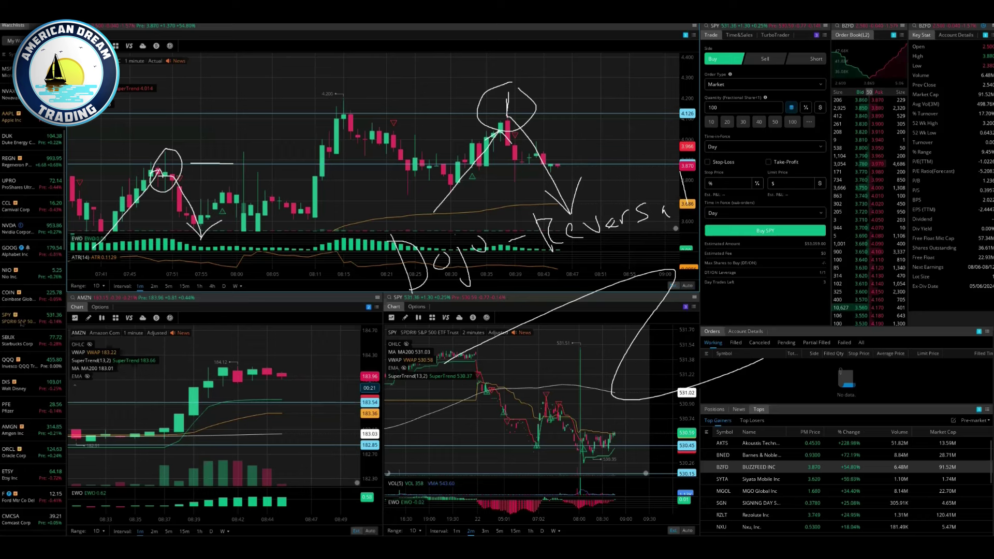
# Step: Clear the annotations and examine BZFD's recent price action around the 3.880 and 4.126 levels at different zoom levels
pyautogui.scroll(-3, 590, 186)
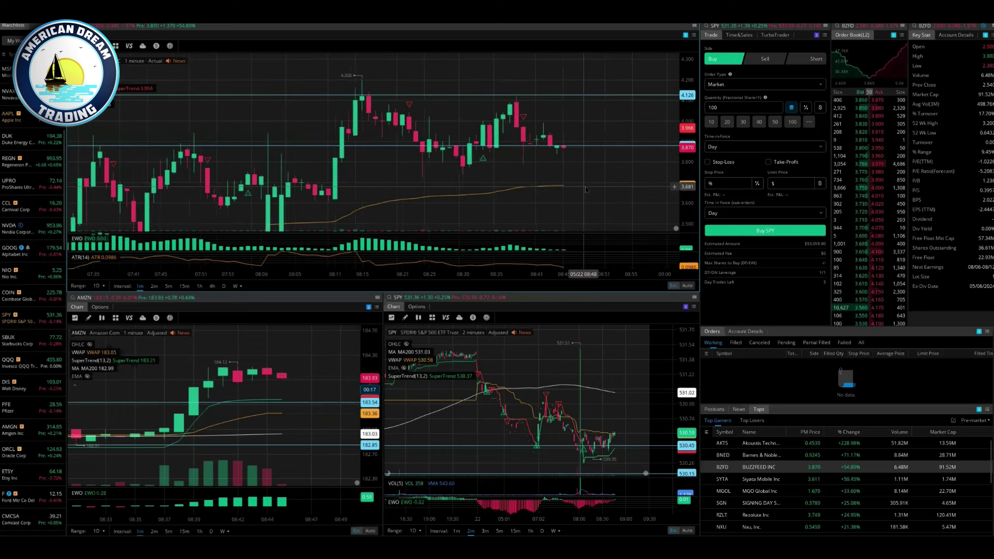
pyautogui.moveTo(625, 182); pyautogui.dragTo(610, 199)
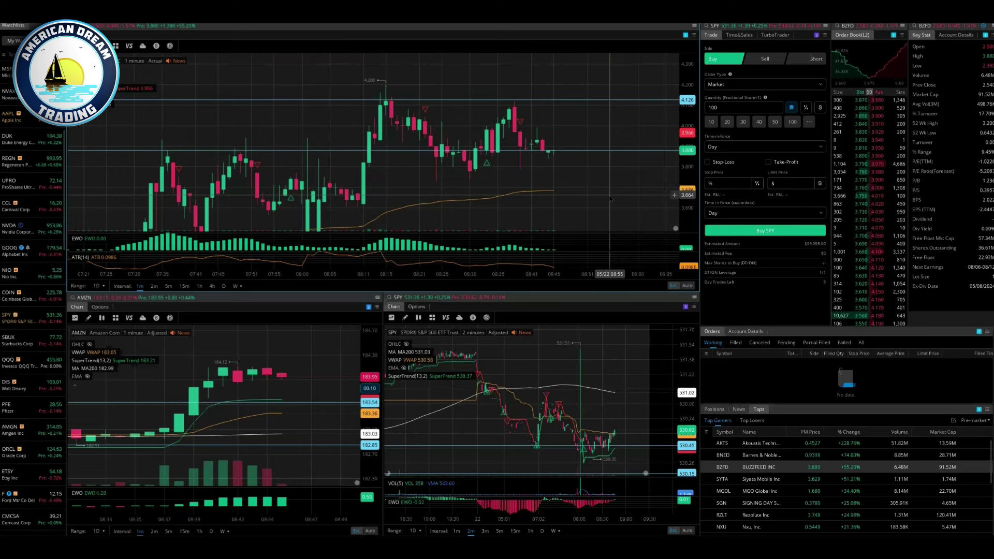
pyautogui.scroll(4, 610, 198)
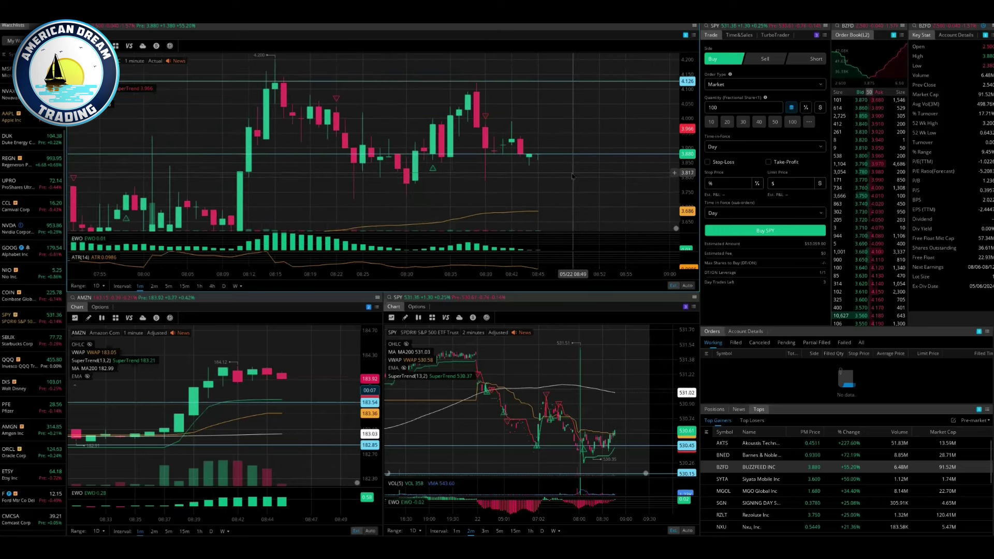
pyautogui.moveTo(572, 176); pyautogui.dragTo(578, 184)
pyautogui.moveTo(640, 203); pyautogui.dragTo(640, 155)
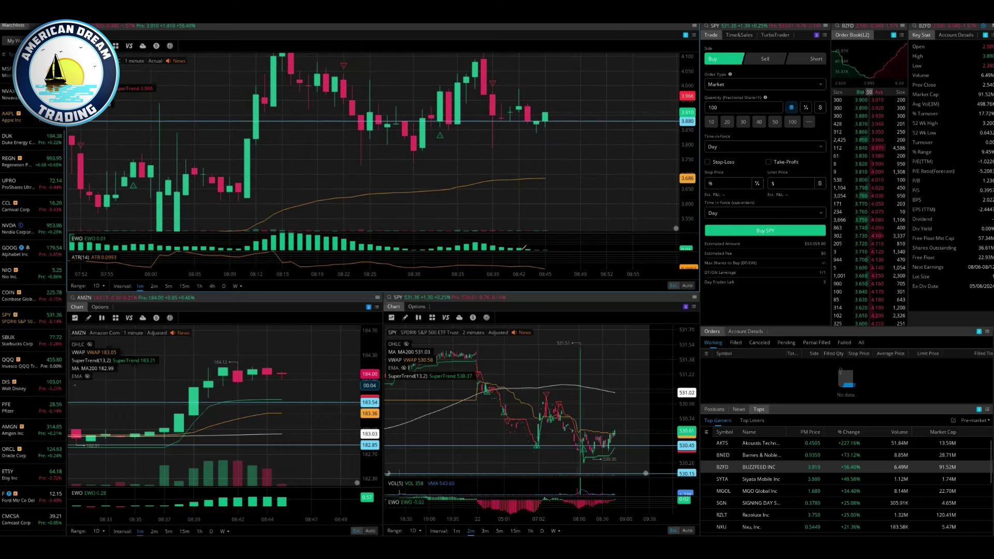
pyautogui.moveTo(495, 220); pyautogui.dragTo(356, 210)
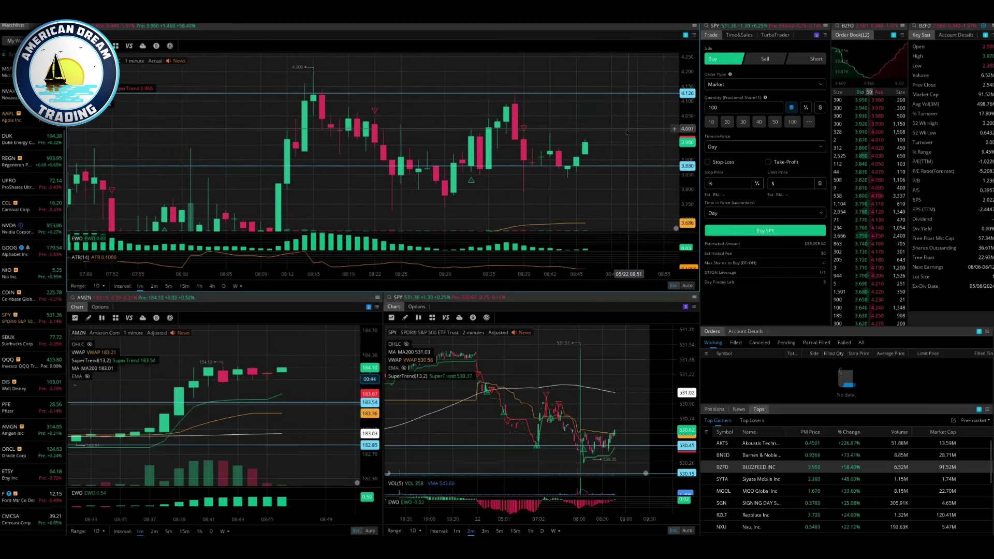
pyautogui.moveTo(619, 133); pyautogui.dragTo(592, 132)
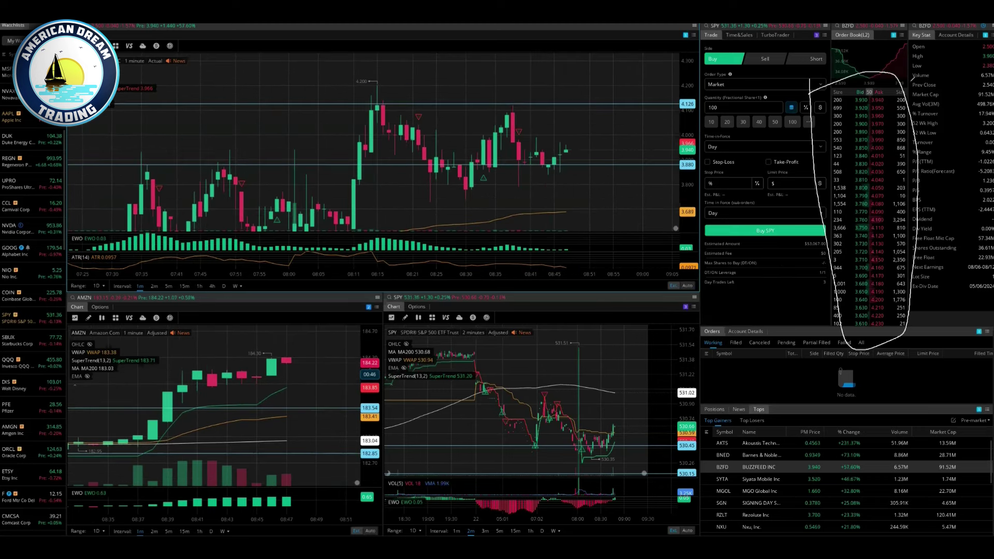
# Step: Circle BZFD's Volume and mark Avg Vol(3M) and Free Float in the key statistics, and handwrite an underlined "Options" above the chart
pyautogui.moveTo(908, 82)
pyautogui.mouseDown()
pyautogui.moveTo(993, 81)
pyautogui.moveTo(904, 67)
pyautogui.moveTo(958, 110)
pyautogui.moveTo(992, 106)
pyautogui.moveTo(924, 91)
pyautogui.moveTo(914, 109)
pyautogui.mouseUp()
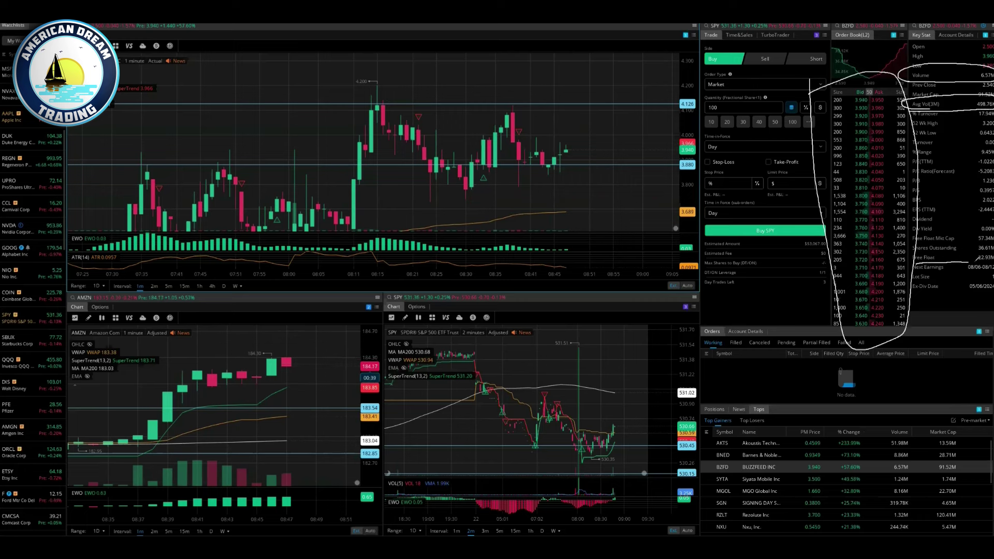
pyautogui.moveTo(976, 260)
pyautogui.mouseDown()
pyautogui.moveTo(993, 256)
pyautogui.moveTo(936, 248)
pyautogui.moveTo(907, 259)
pyautogui.moveTo(929, 262)
pyautogui.mouseUp()
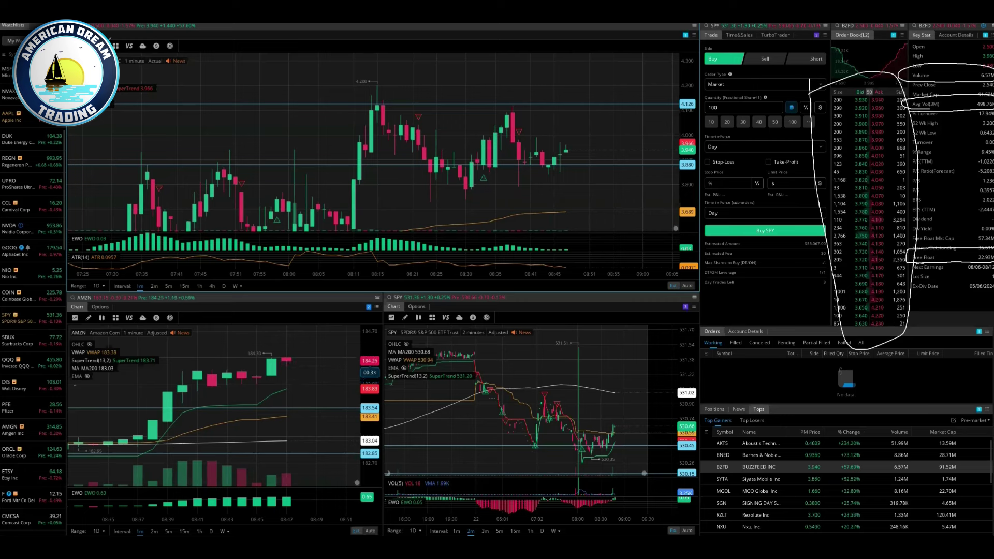
pyautogui.moveTo(110, 36); pyautogui.dragTo(231, 52)
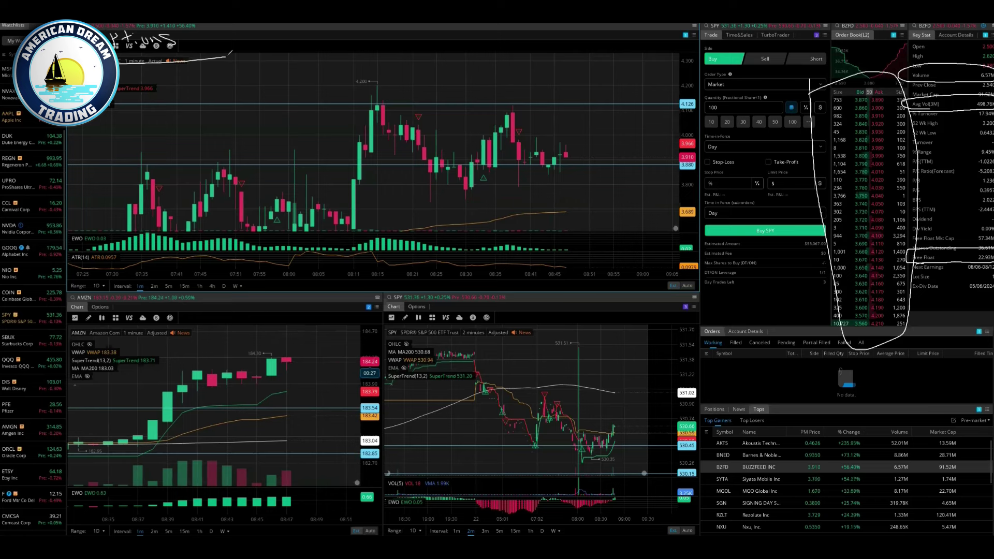
# Step: Draw a long rising arrow from the AMZN chart across the BZFD chart, and a second one rising briefly and falling toward the orders area
pyautogui.moveTo(191, 347)
pyautogui.mouseDown()
pyautogui.moveTo(352, 305)
pyautogui.moveTo(624, 128)
pyautogui.mouseUp()
pyautogui.moveTo(577, 152)
pyautogui.mouseDown()
pyautogui.moveTo(623, 128)
pyautogui.moveTo(668, 189)
pyautogui.moveTo(722, 343)
pyautogui.mouseUp()
pyautogui.moveTo(699, 316); pyautogui.dragTo(722, 343)
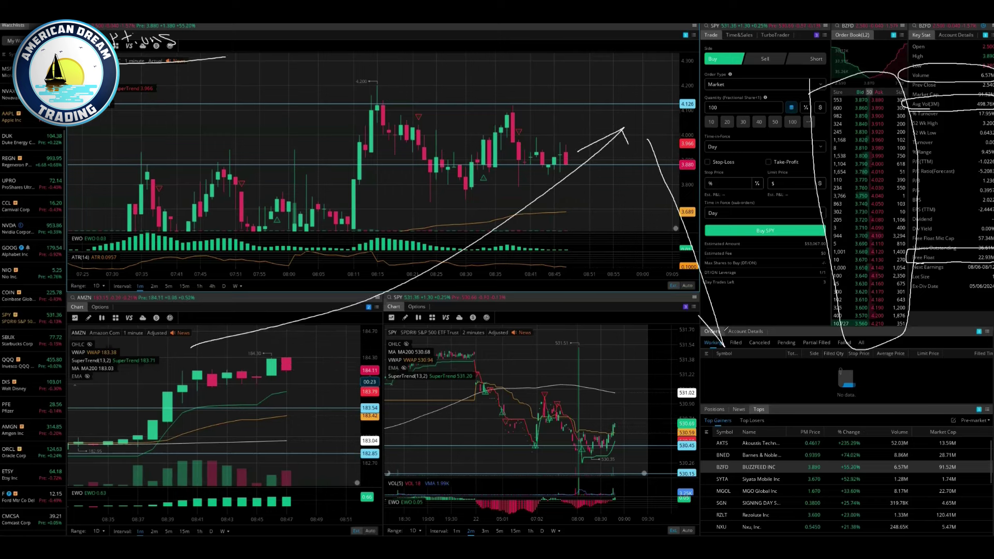
pyautogui.moveTo(736, 306); pyautogui.dragTo(722, 342)
# Step: Clear the annotations and circle the bid and ask columns of BZFD's order book
pyautogui.click(25, 326)
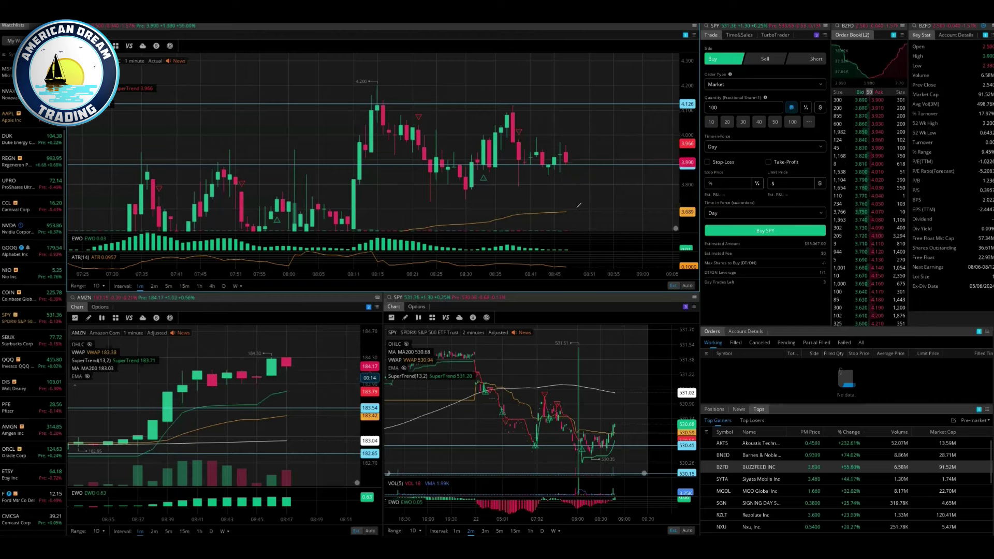
pyautogui.moveTo(823, 78)
pyautogui.mouseDown()
pyautogui.moveTo(822, 166)
pyautogui.moveTo(893, 340)
pyautogui.moveTo(857, 77)
pyautogui.mouseUp()
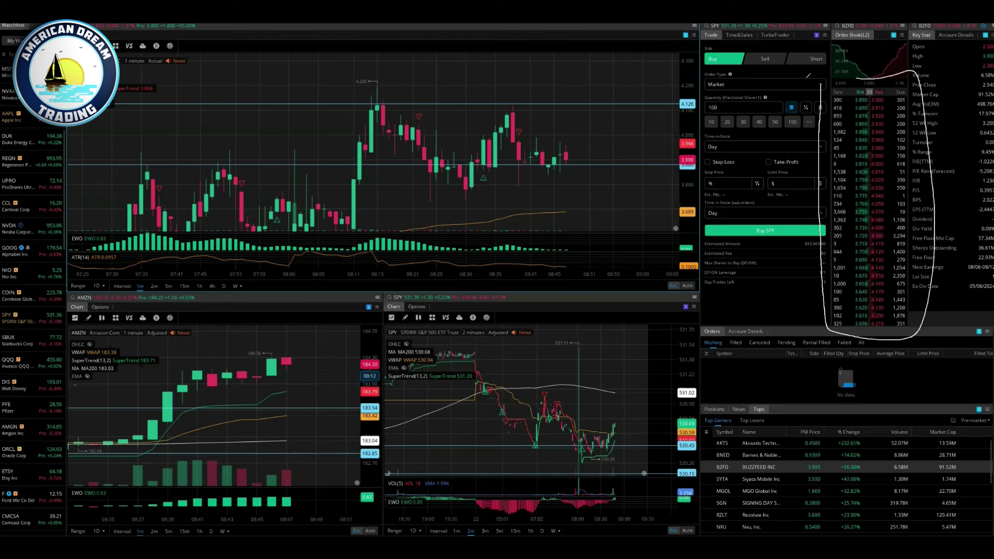
# Step: Draw level lines near 4.126 and 3.880 on the BZFD chart, rising lines beneath them, and a downward arrow beside the SPY chart
pyautogui.moveTo(314, 96); pyautogui.dragTo(636, 92)
pyautogui.moveTo(367, 175); pyautogui.dragTo(611, 166)
pyautogui.moveTo(390, 255); pyautogui.dragTo(611, 195)
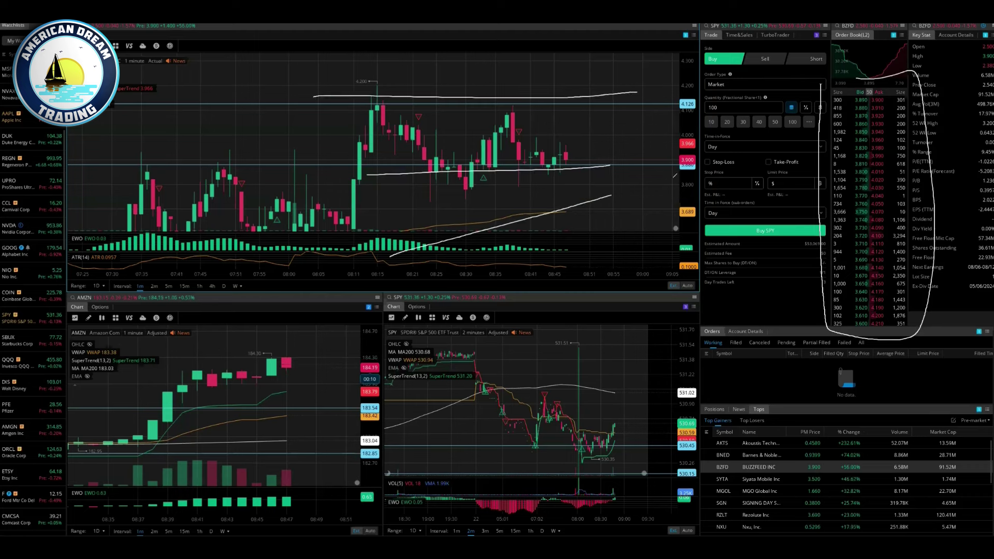
pyautogui.moveTo(440, 334); pyautogui.dragTo(633, 242)
pyautogui.moveTo(553, 430); pyautogui.dragTo(686, 294)
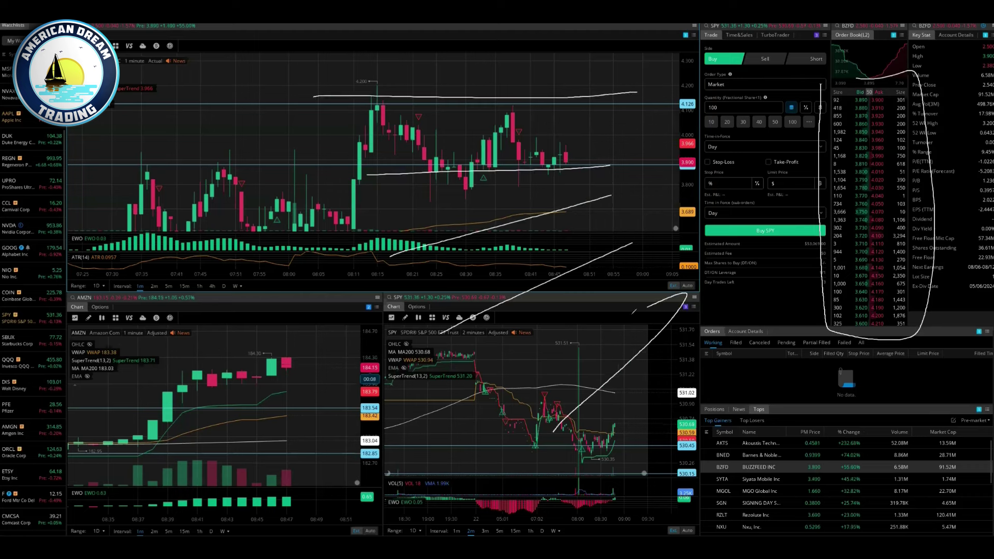
pyautogui.moveTo(630, 315); pyautogui.dragTo(715, 344)
# Step: Add a level line above BZFD's latest candles with a narrowing zigzag beneath it, and circle the area before the 4.200 high
pyautogui.moveTo(436, 143); pyautogui.dragTo(652, 134)
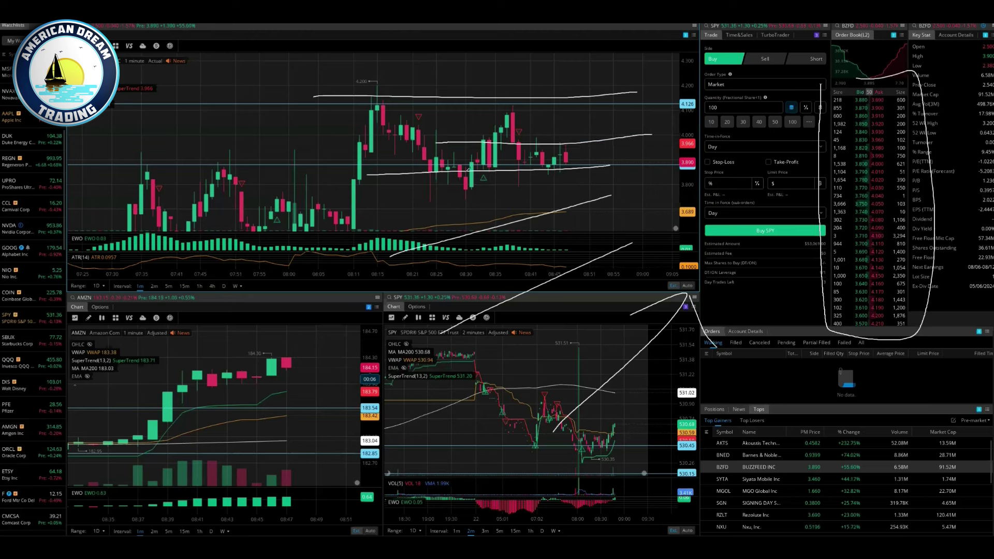
pyautogui.moveTo(470, 148)
pyautogui.mouseDown()
pyautogui.moveTo(498, 172)
pyautogui.moveTo(555, 158)
pyautogui.moveTo(621, 171)
pyautogui.mouseUp()
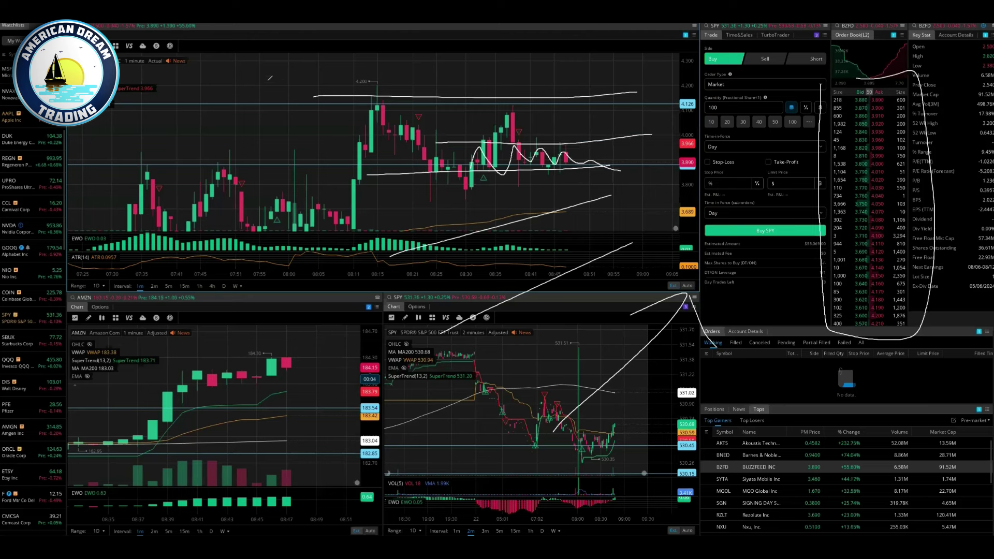
pyautogui.moveTo(310, 78)
pyautogui.mouseDown()
pyautogui.moveTo(289, 76)
pyautogui.moveTo(333, 79)
pyautogui.mouseUp()
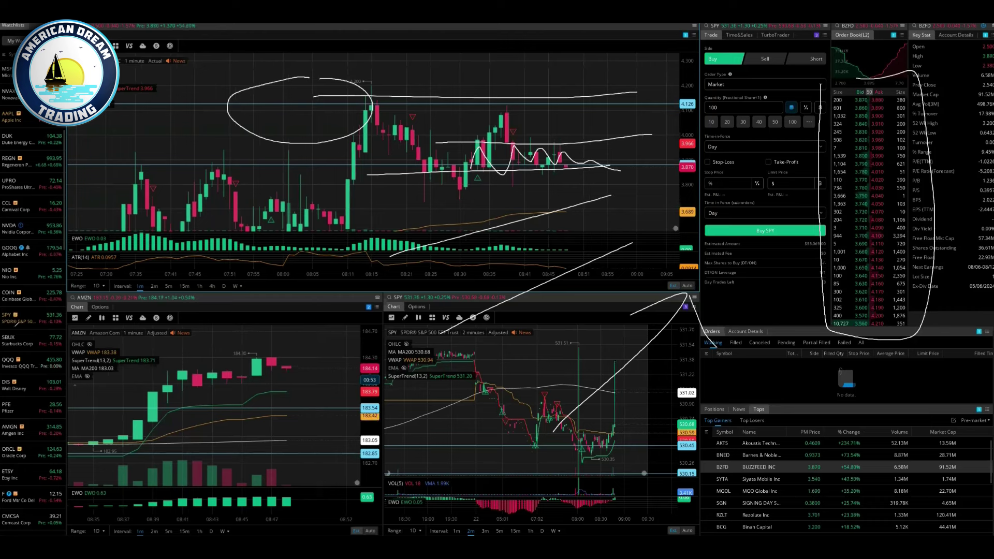
# Step: Clear the annotations and switch the BZFD chart to the 5-minute interval, framing the whole pre-market rally
pyautogui.press('Escape')
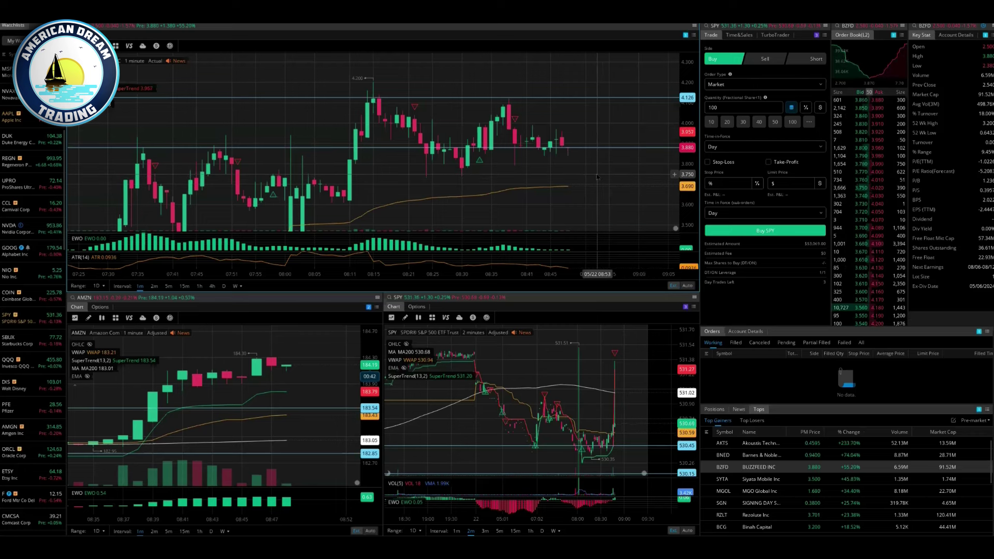
pyautogui.moveTo(599, 174); pyautogui.dragTo(598, 181)
pyautogui.scroll(-1, 598, 181)
pyautogui.scroll(-2, 600, 176)
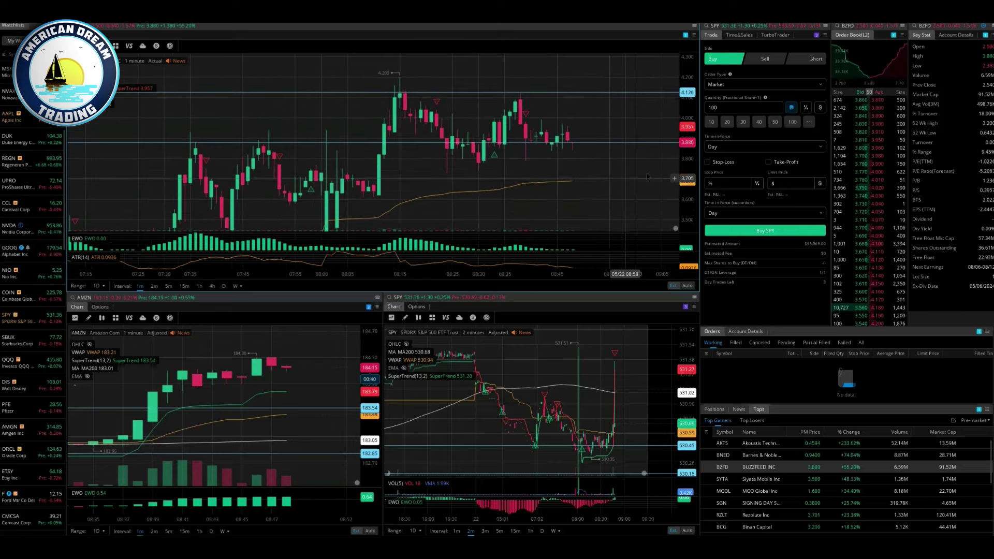
pyautogui.moveTo(606, 161); pyautogui.dragTo(605, 132)
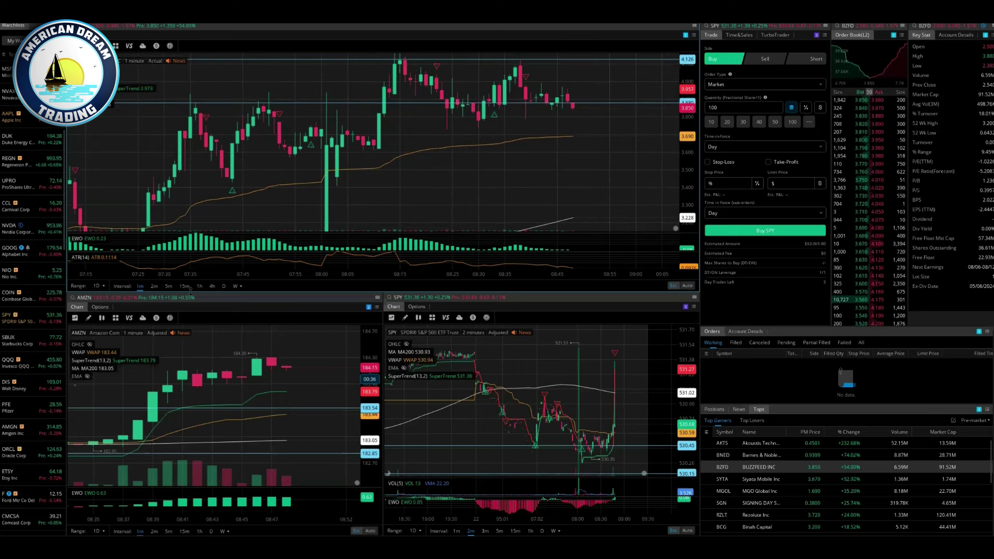
pyautogui.click(169, 285)
pyautogui.moveTo(685, 135); pyautogui.dragTo(685, 127)
pyautogui.moveTo(628, 130); pyautogui.dragTo(611, 129)
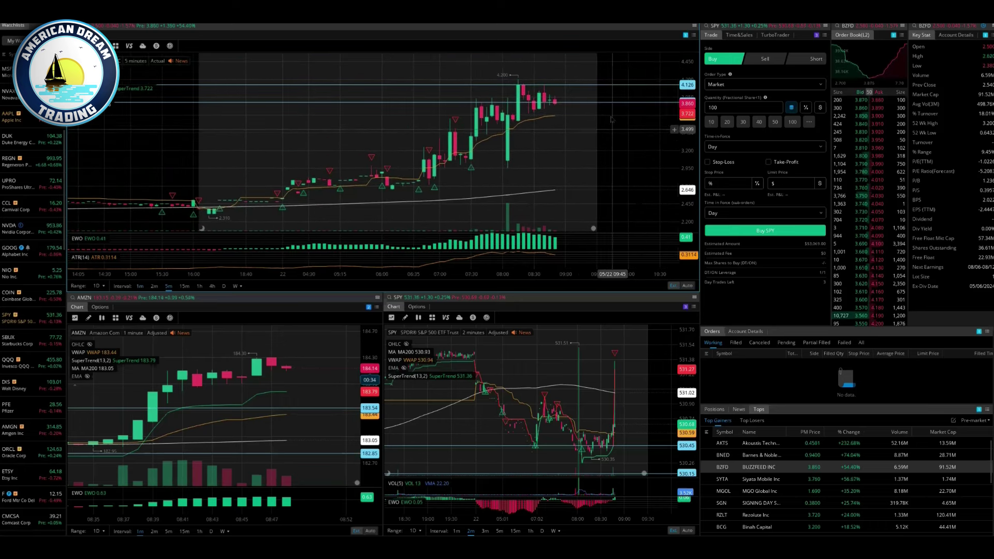
# Step: Draw an upward arrow along BZFD's 5-minute rally, and circle the volume and indicator area and the News heading
pyautogui.moveTo(421, 189); pyautogui.dragTo(538, 101)
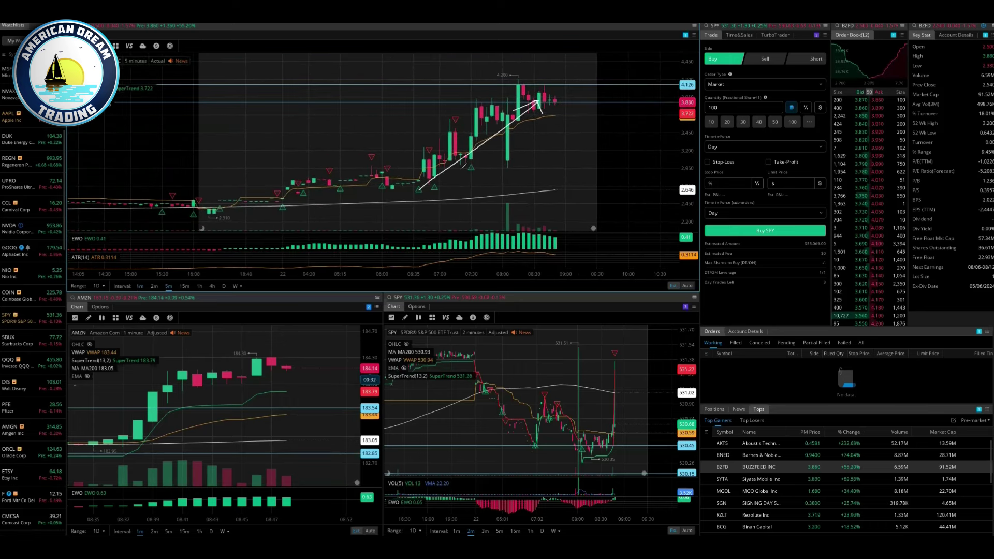
pyautogui.moveTo(550, 217)
pyautogui.mouseDown()
pyautogui.moveTo(177, 264)
pyautogui.moveTo(487, 227)
pyautogui.mouseUp()
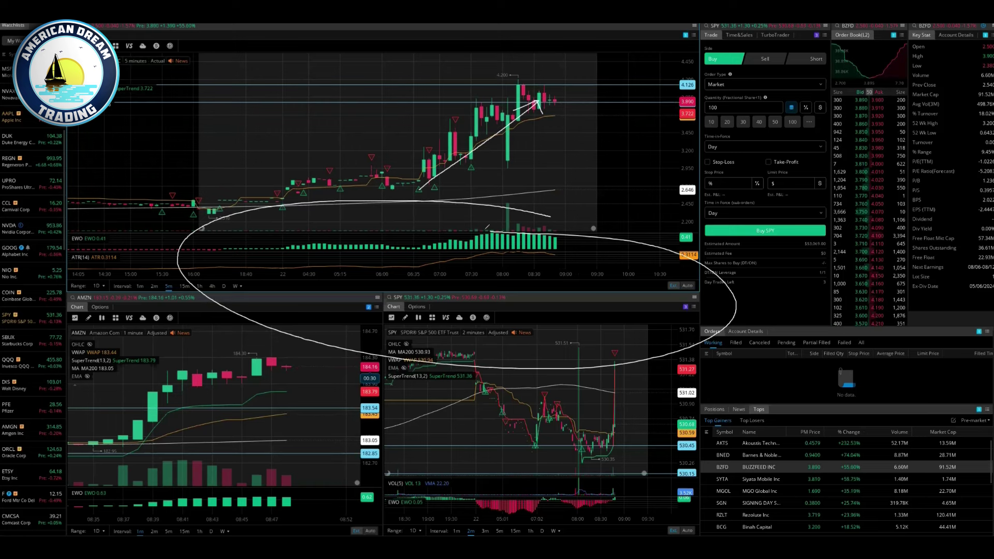
pyautogui.moveTo(753, 403)
pyautogui.mouseDown()
pyautogui.moveTo(730, 402)
pyautogui.moveTo(749, 402)
pyautogui.mouseUp()
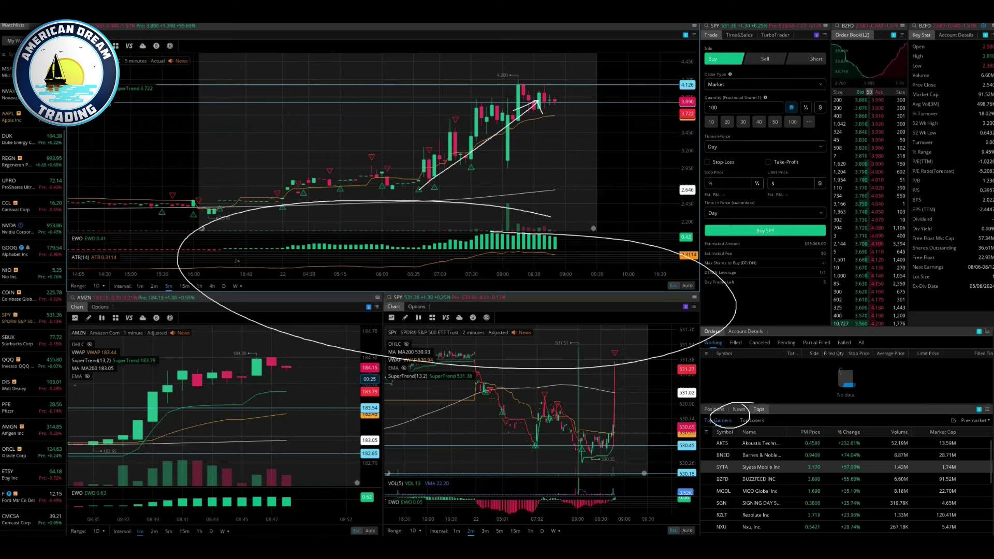
# Step: Clear the annotations and take a closer view of BZFD's pre-market rally on the 5-minute chart
pyautogui.press('Escape')
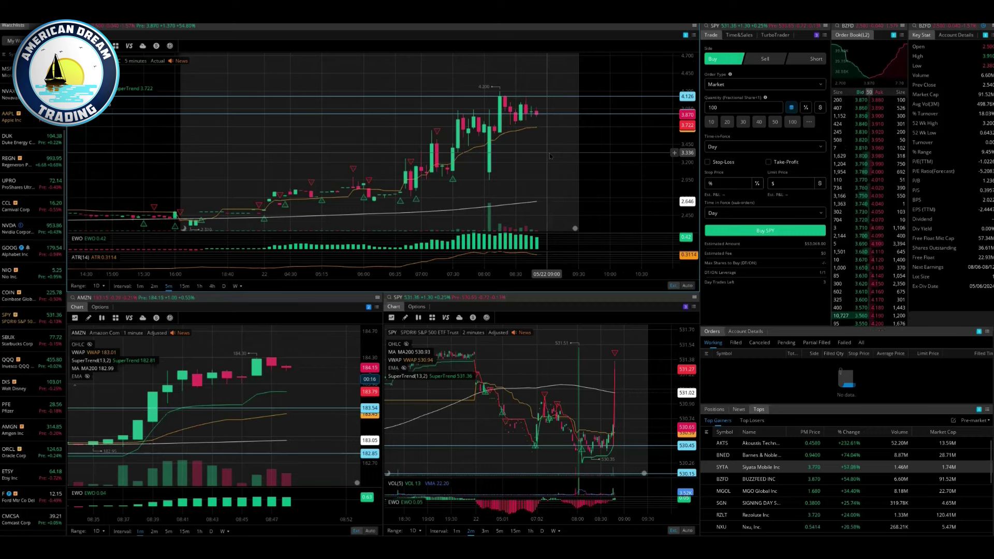
pyautogui.scroll(2, 553, 176)
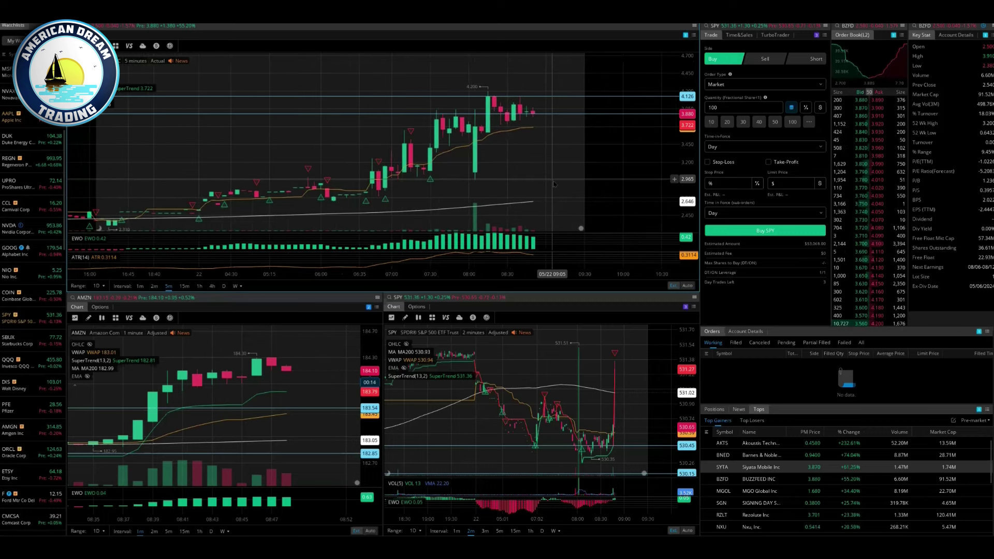